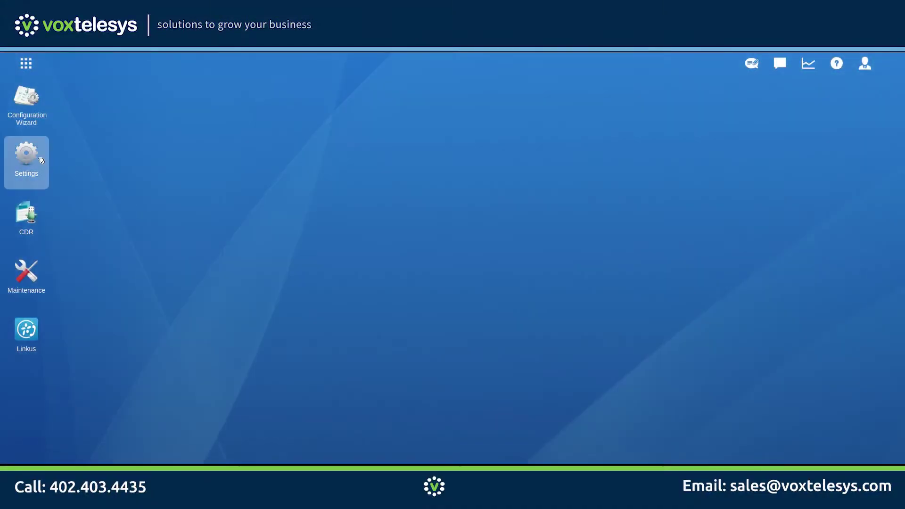
Delete the old Routeout route from Settings > Call Control > Outbound Routes.
click(41, 161)
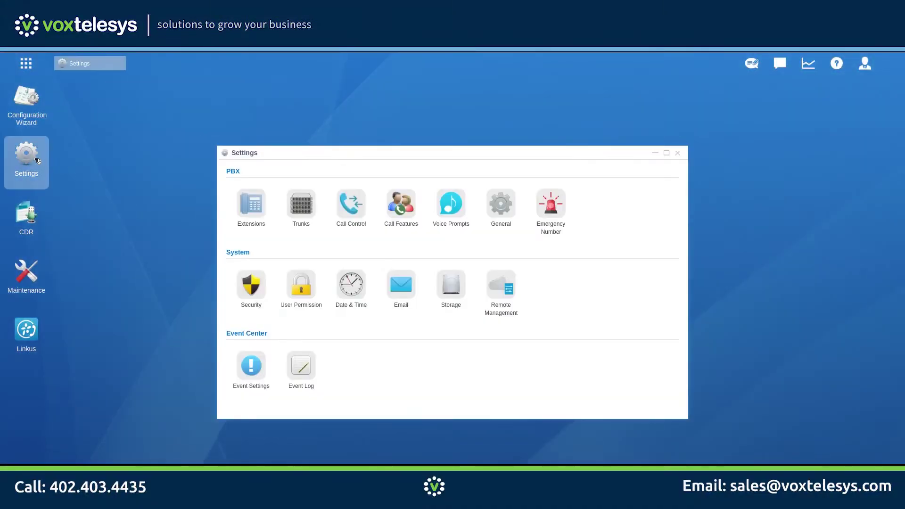
click(341, 207)
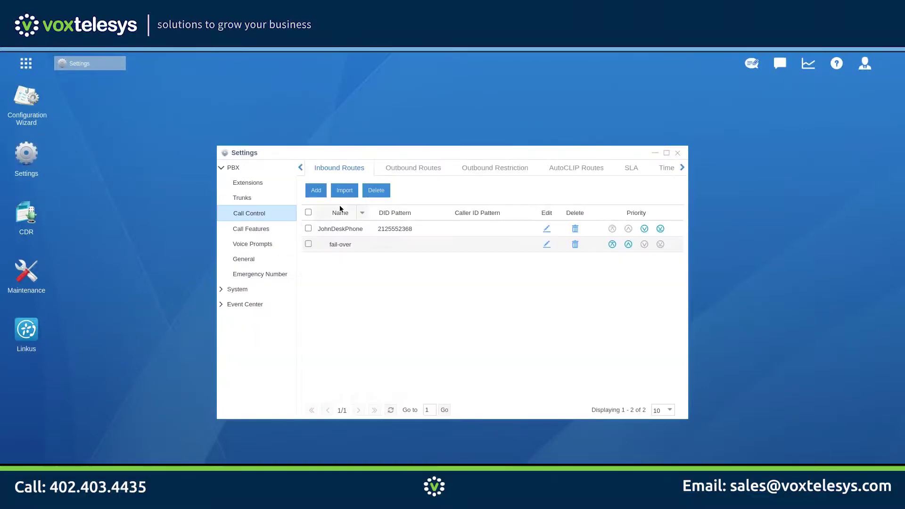
click(401, 174)
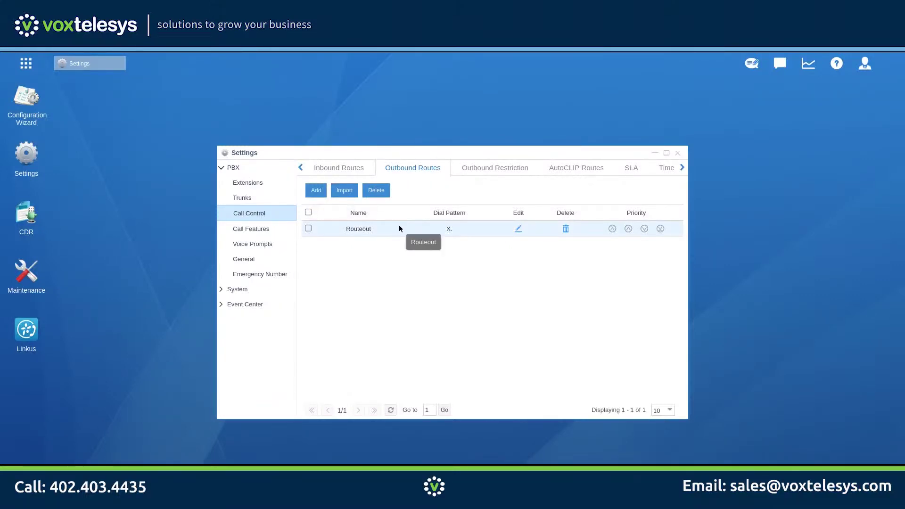
click(309, 229)
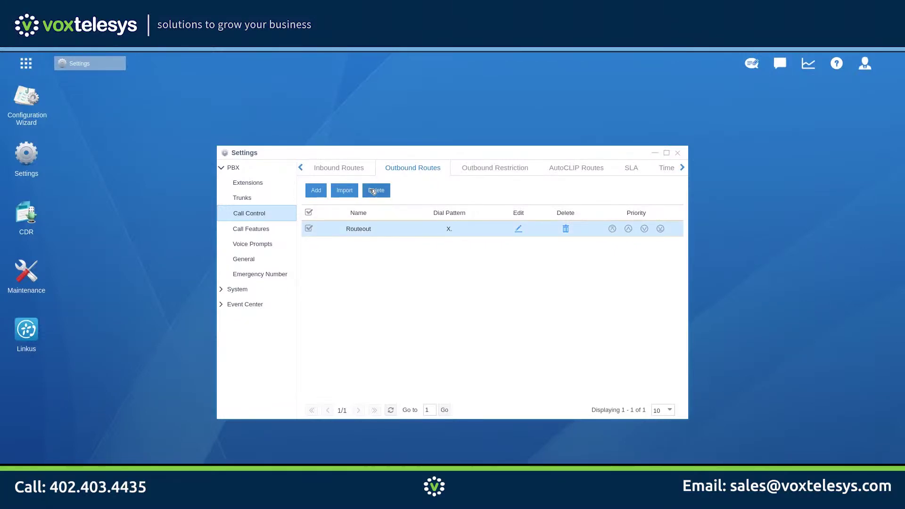
click(373, 191)
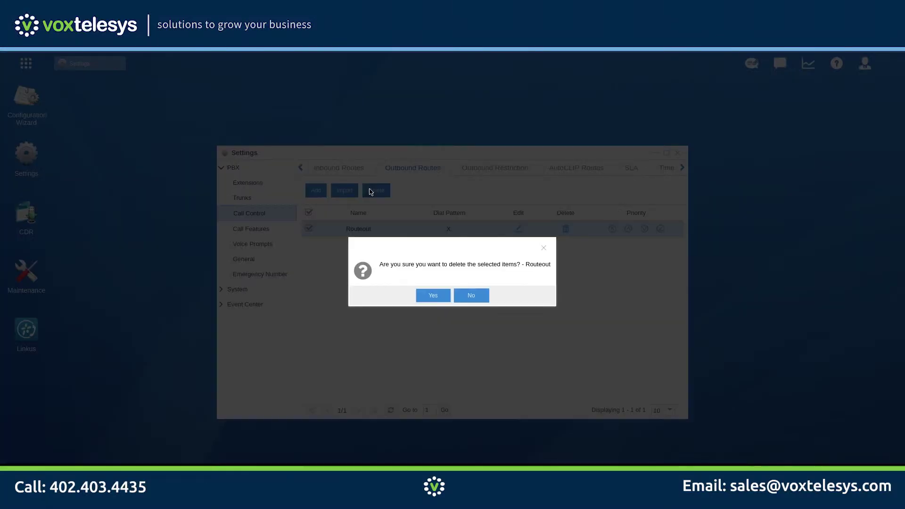
click(430, 294)
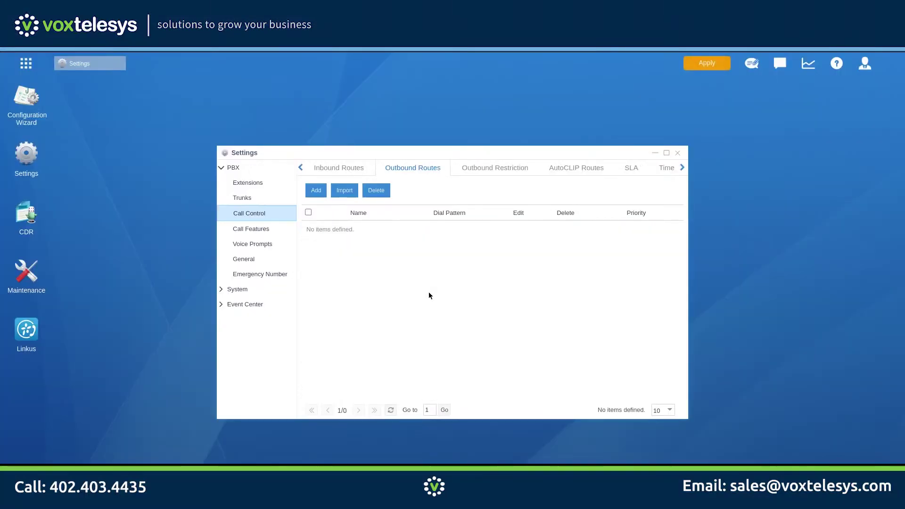
Add a new outbound route and name it 'Default'.
click(316, 190)
click(358, 185)
text(De)
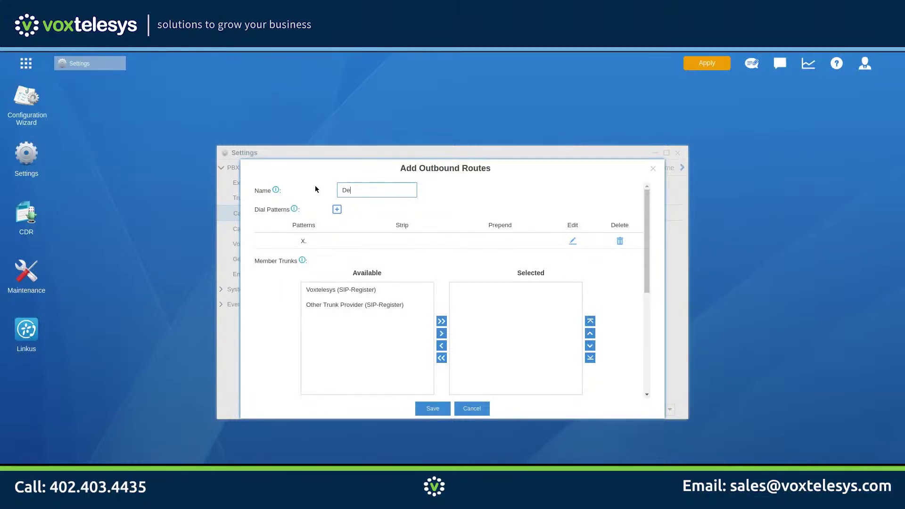
text(fault)
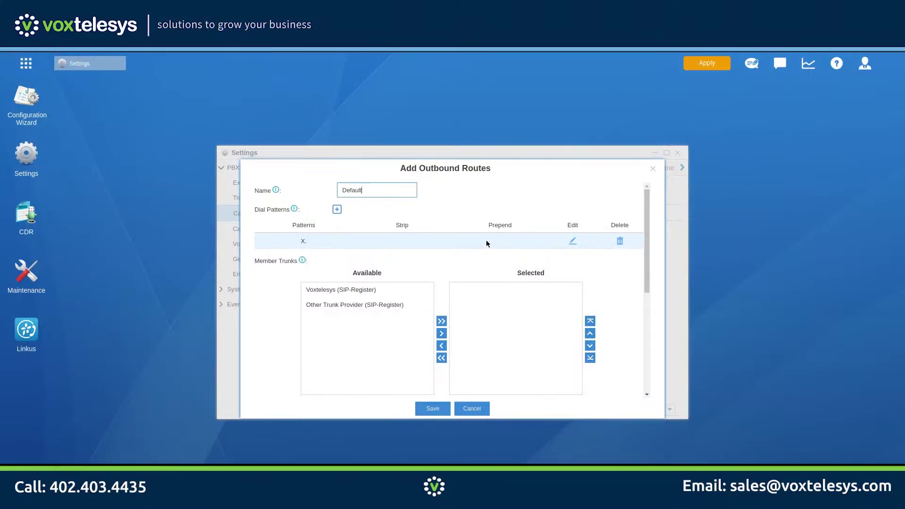
Replace the X. dial pattern with NXXXXXX and set its prepend to 1402.
click(326, 242)
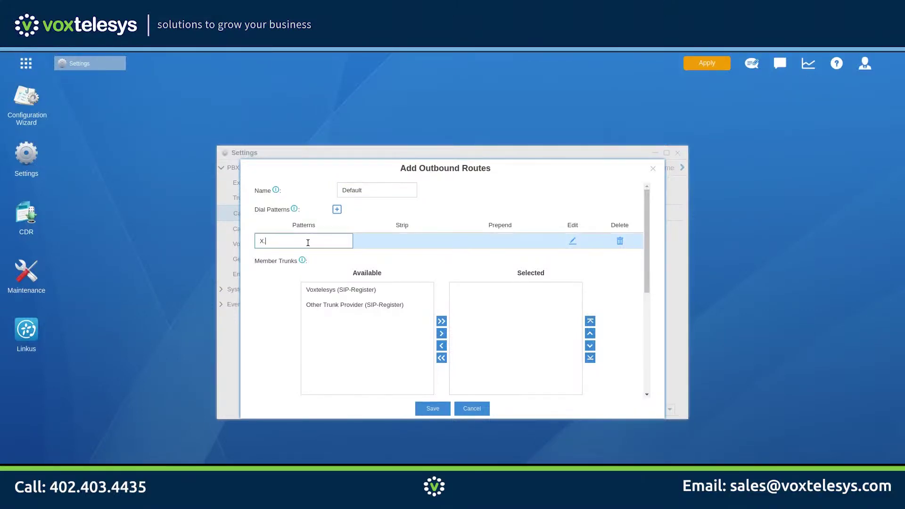
double_click(309, 237)
text(NXXXXXX)
click(495, 242)
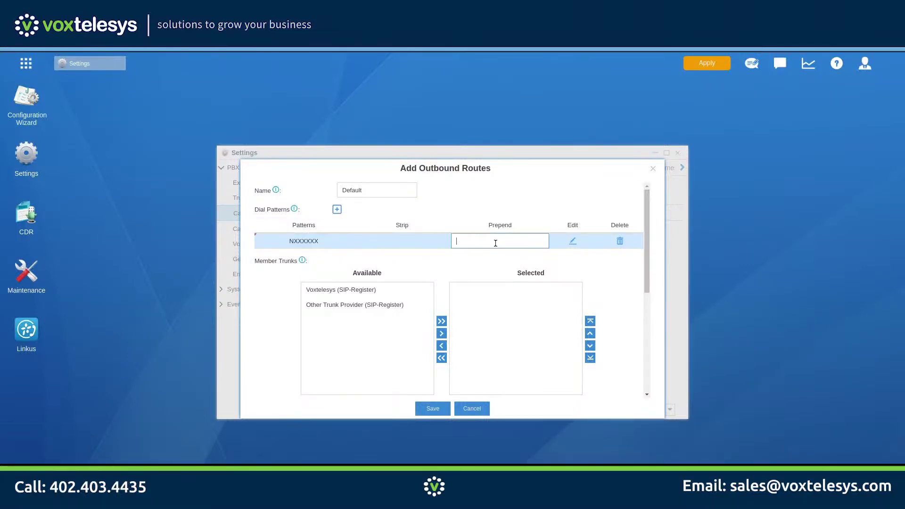
text(1402)
Add dial pattern NXXNXXXXXX with prepend 1, then start a third pattern row.
click(337, 210)
text(X.)
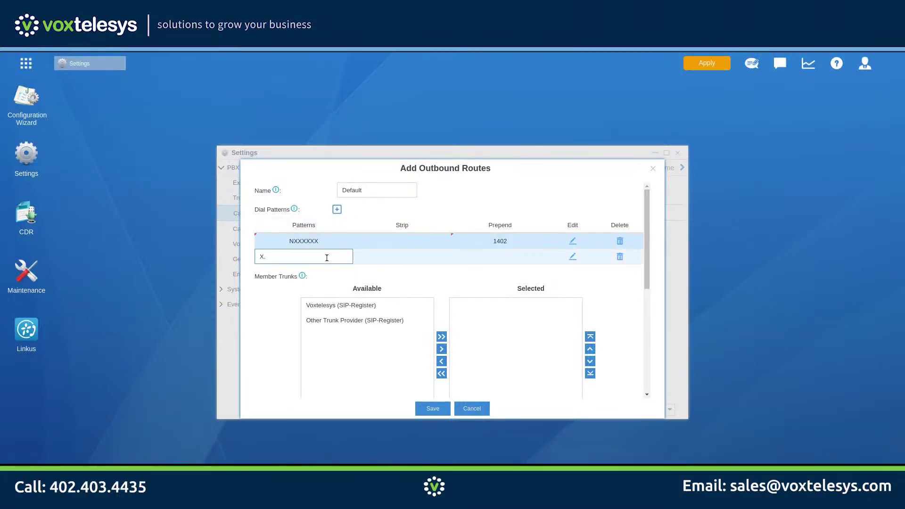
key(shift+Left)
key(shift+Left)
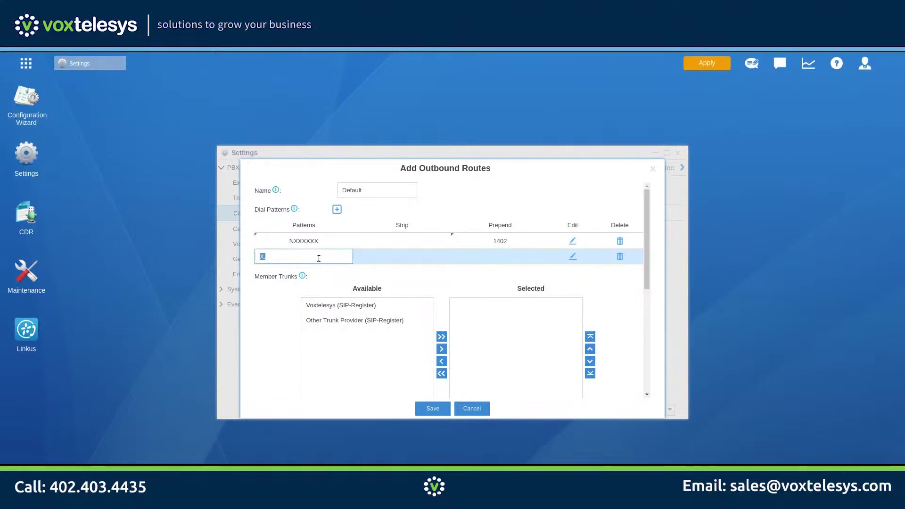
text(NXXNXXXXXX)
click(499, 258)
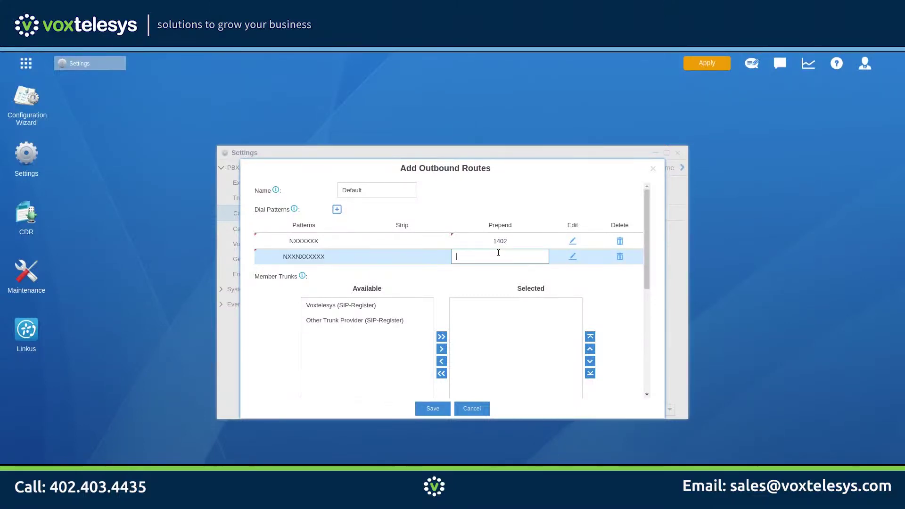
text(1)
key(Return)
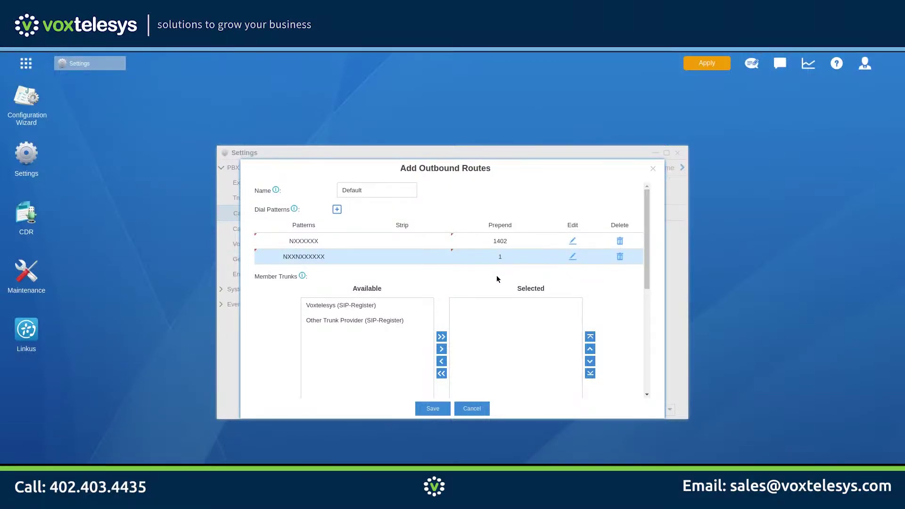
click(337, 210)
text(X.)
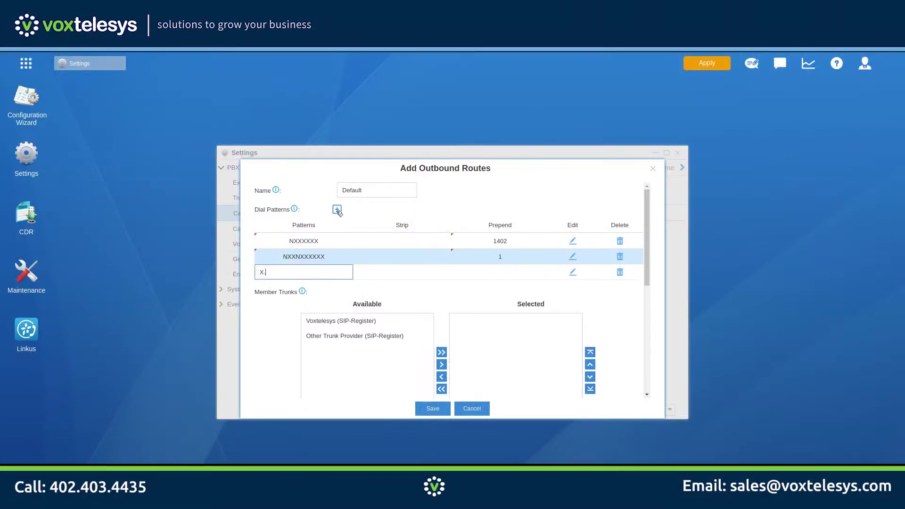
Set the third dial pattern to 1NXXNXXXXXX and add a fourth row.
double_click(323, 272)
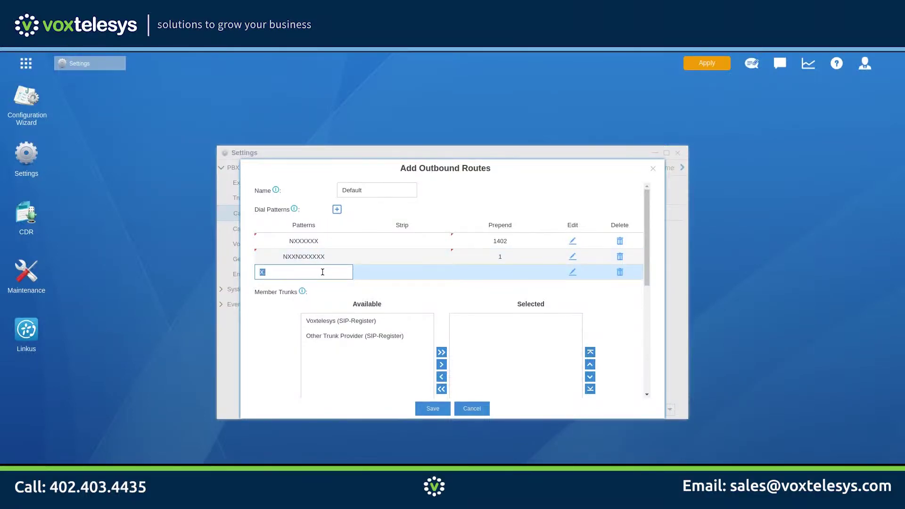
text(1NXXNXXXXXX)
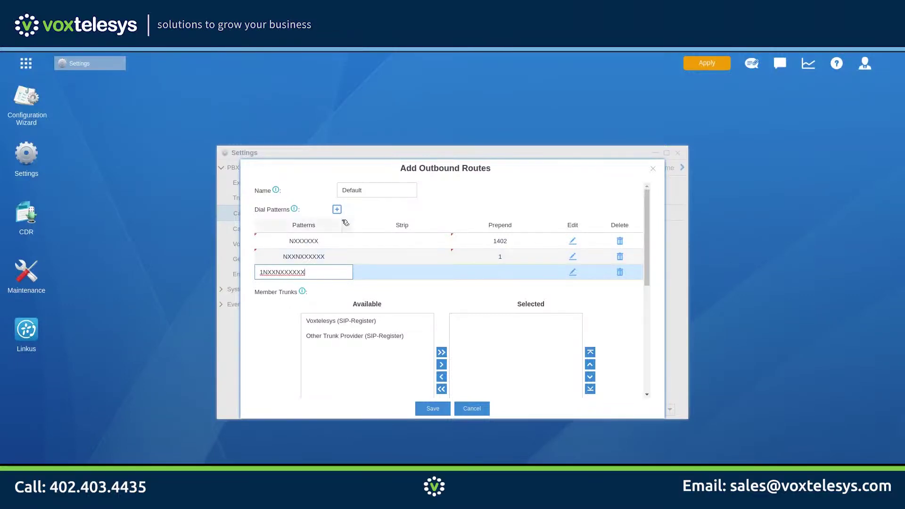
click(336, 210)
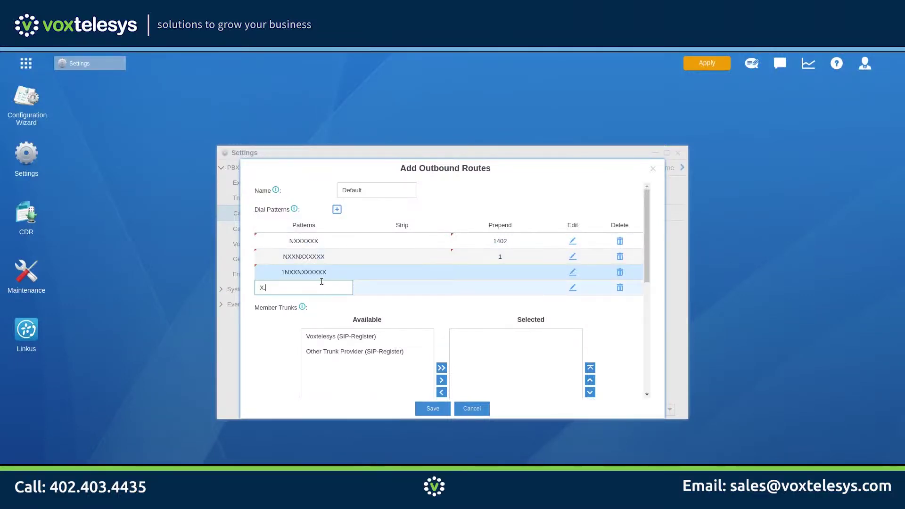
Set the fourth dial pattern to 01144.
double_click(322, 285)
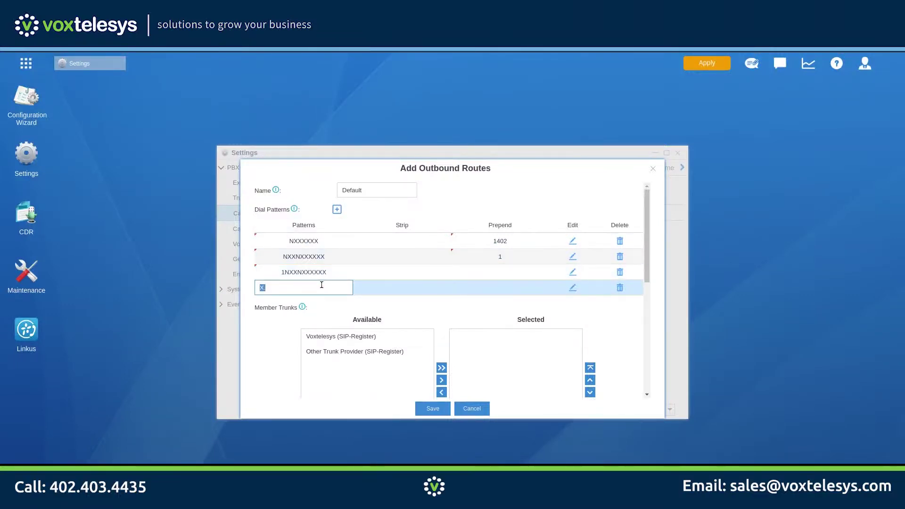
text(011.)
key(Return)
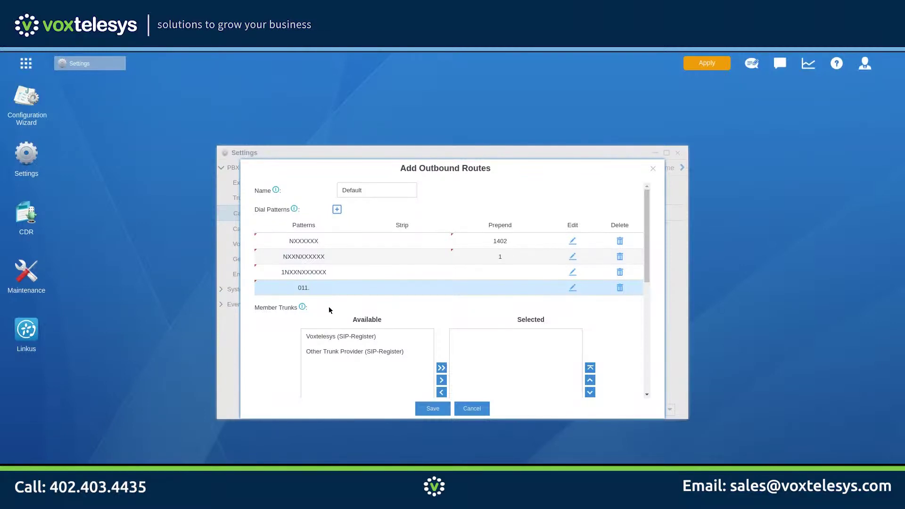
click(319, 290)
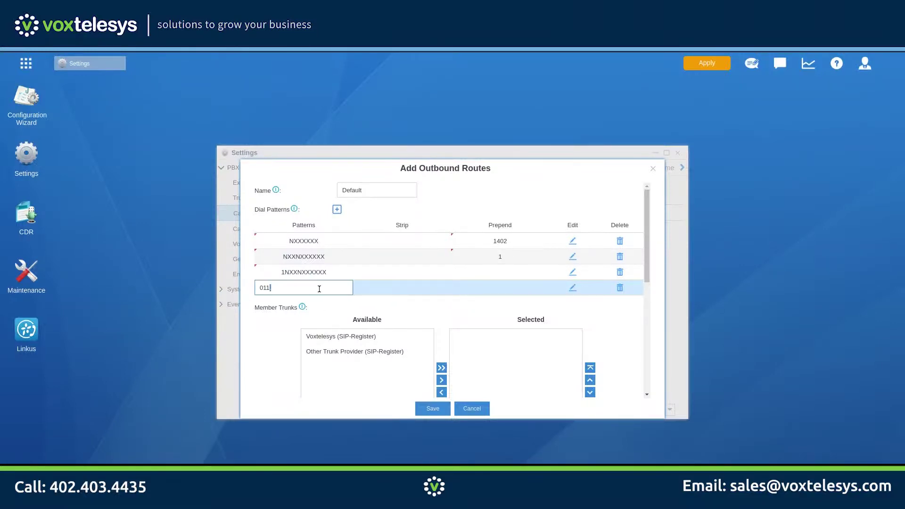
text(44.)
click(320, 318)
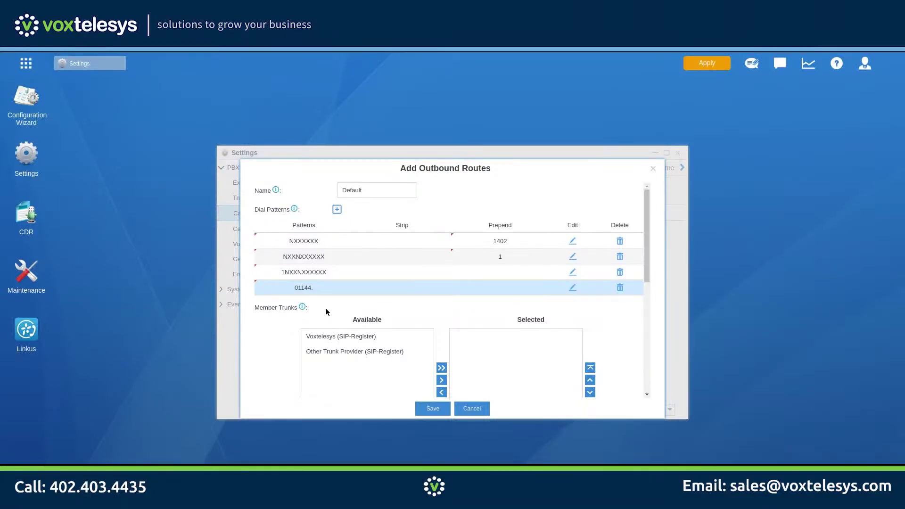
Add a fifth dial pattern, 911.
click(336, 209)
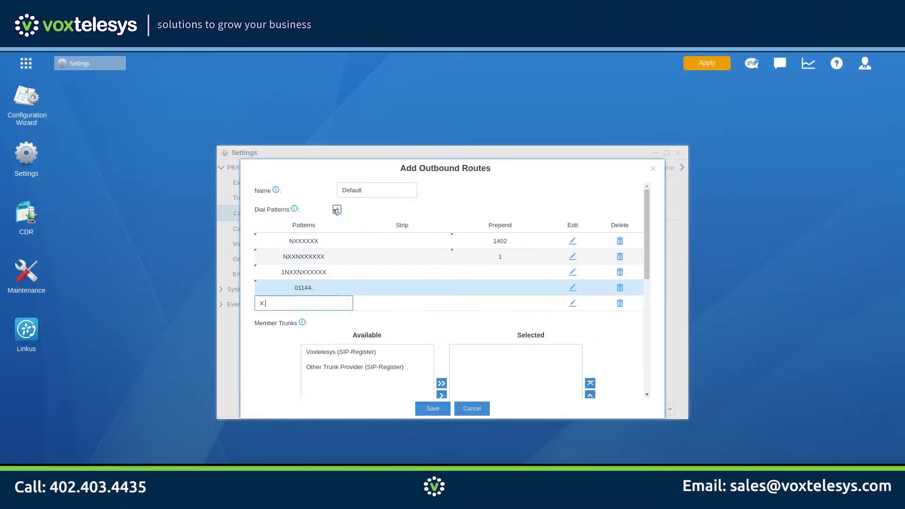
double_click(309, 302)
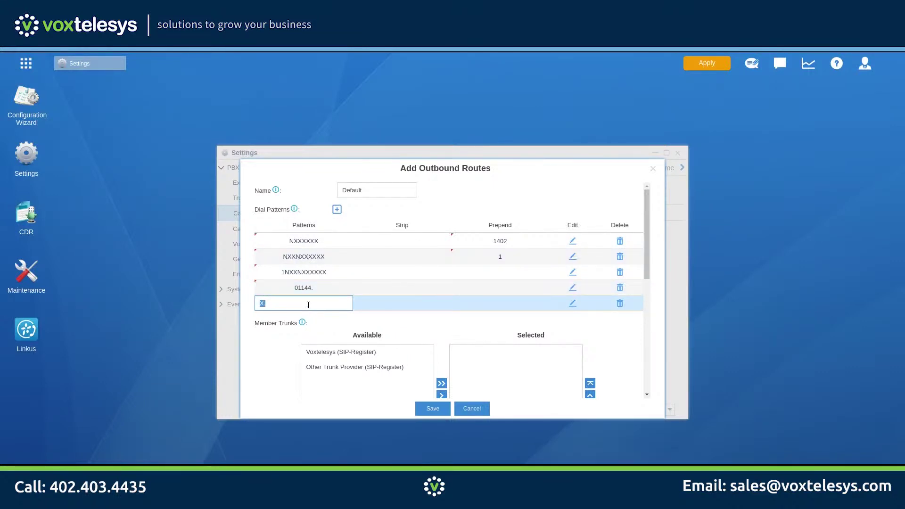
text(911)
key(Return)
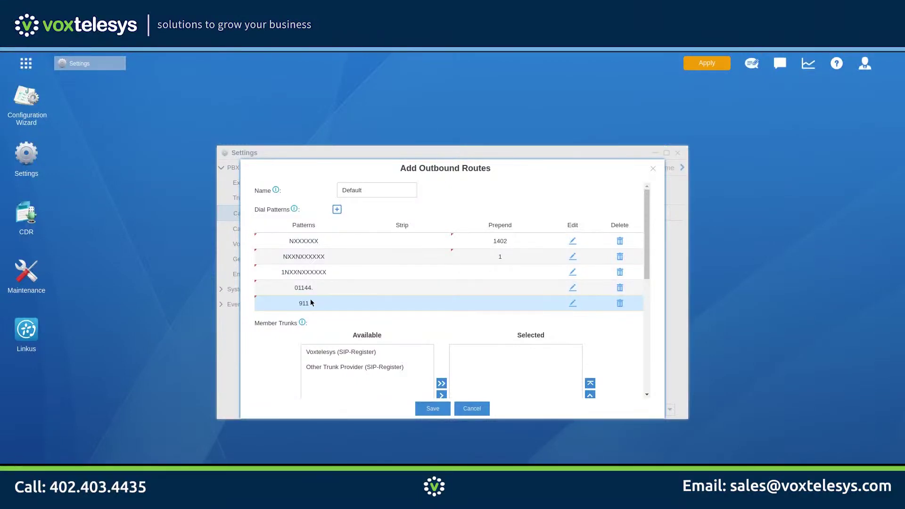
Assign the Voxtelesys trunk and all six extensions, 1000 through 1005, to the route.
click(333, 355)
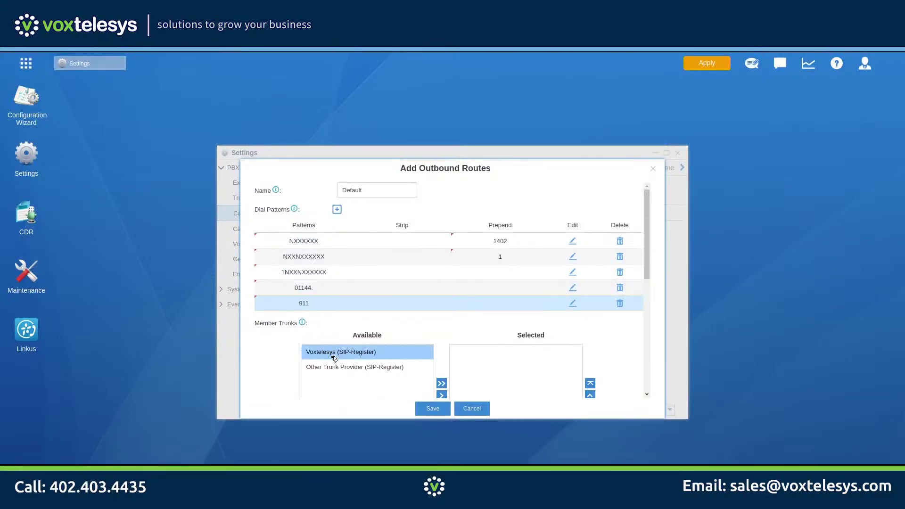
scroll(335, 357, down, 3)
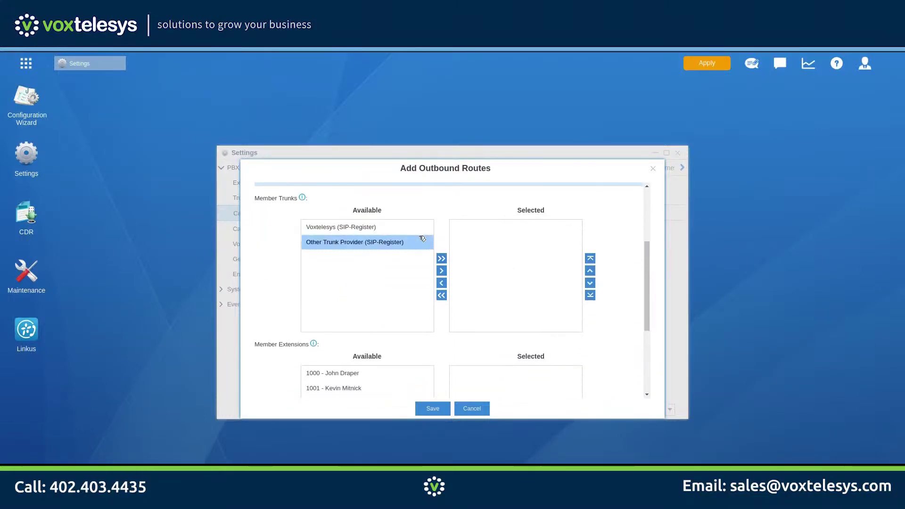
click(442, 271)
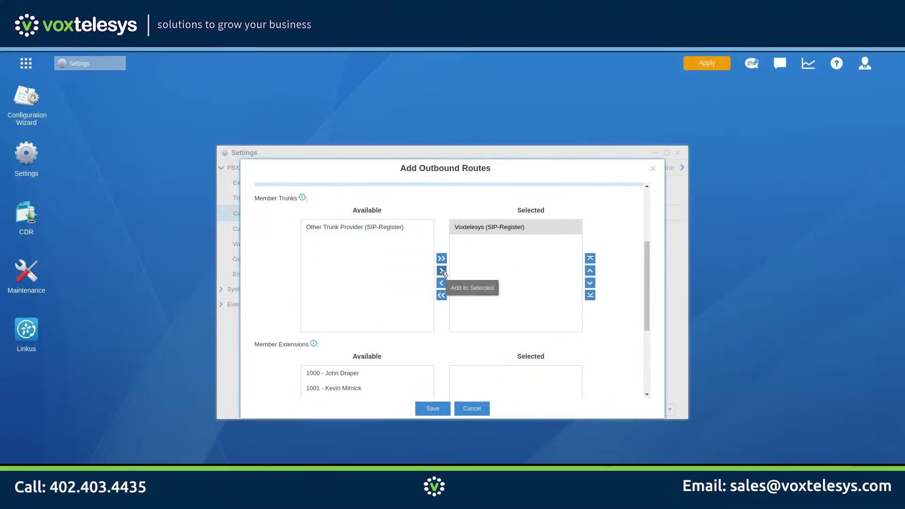
scroll(443, 273, down, 3)
click(356, 263)
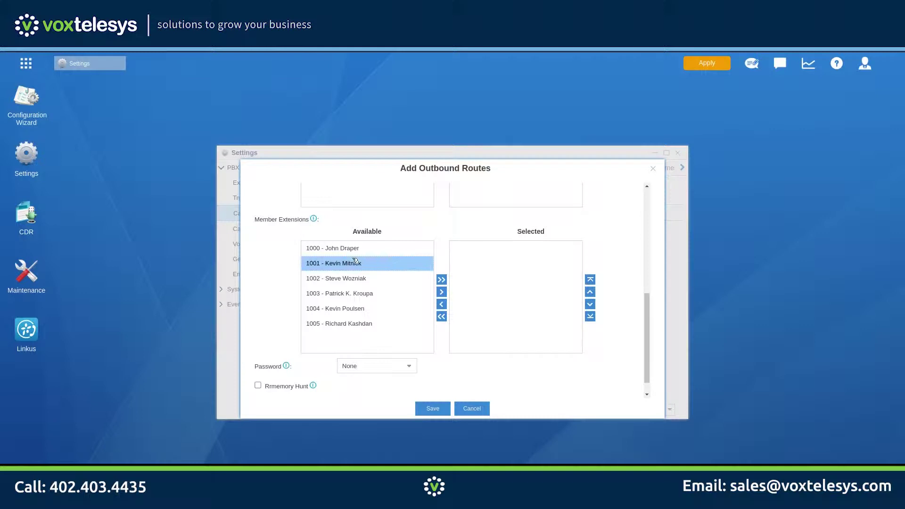
click(441, 279)
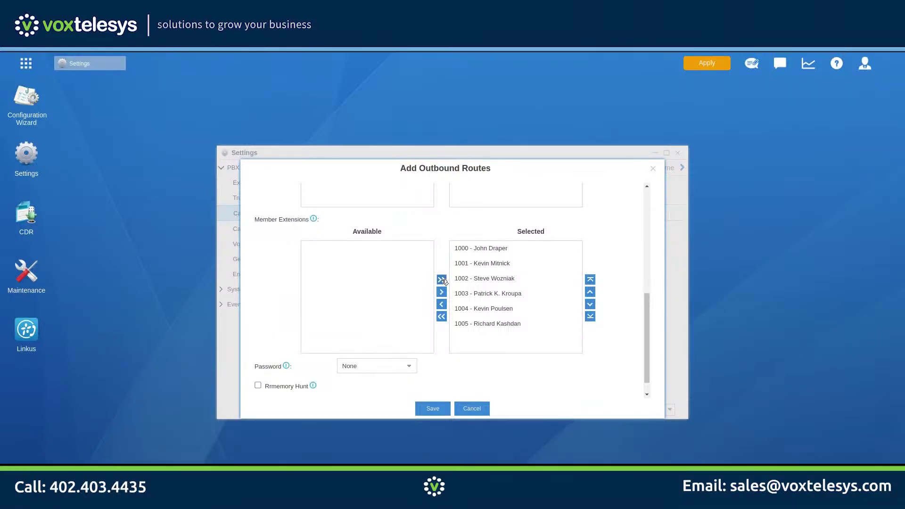
Set the route password to None and save the Default route.
click(414, 366)
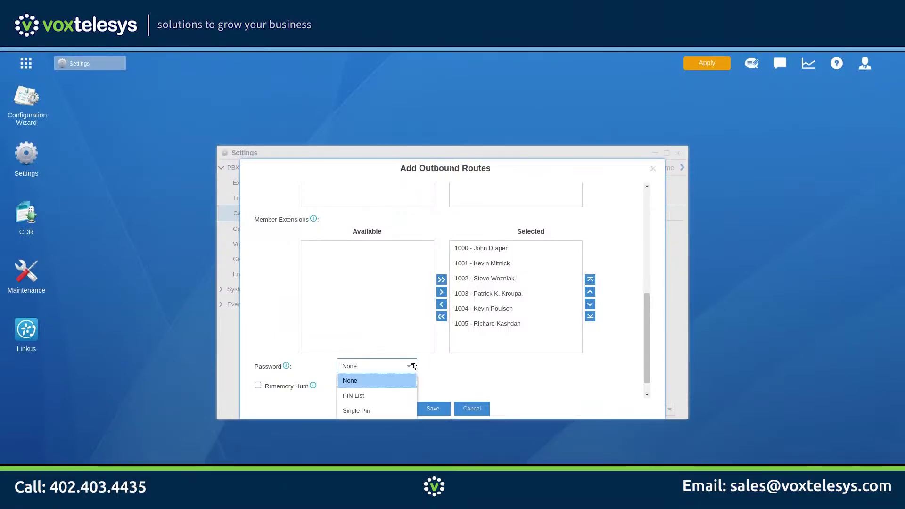
scroll(415, 363, down, 1)
click(416, 350)
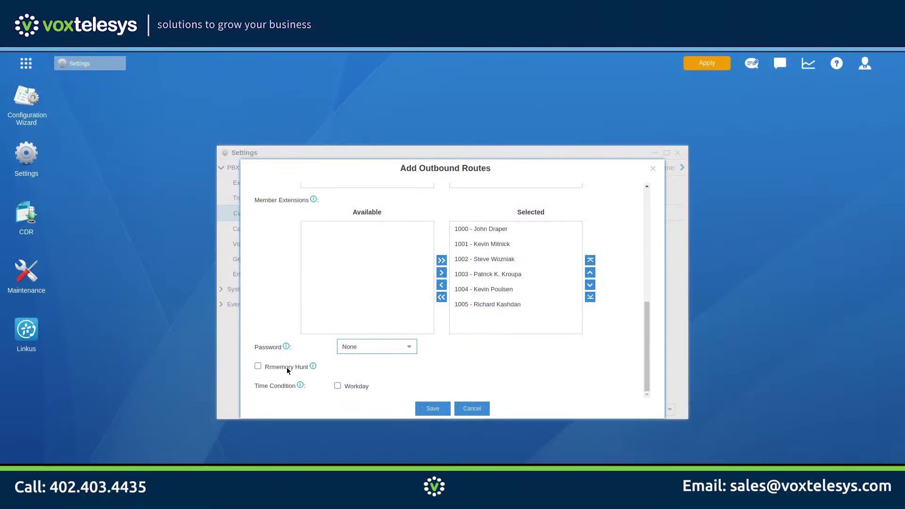
click(447, 408)
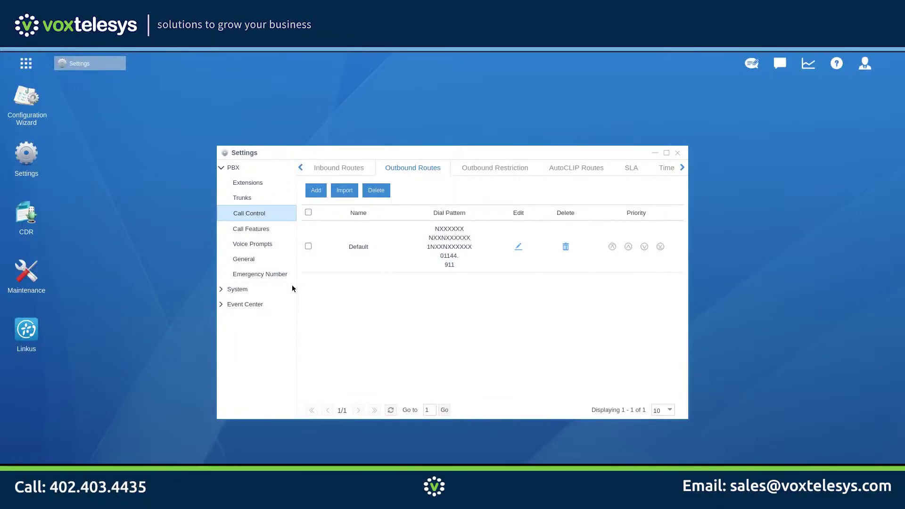
Go to the Emergency Number page under PBX settings.
click(252, 276)
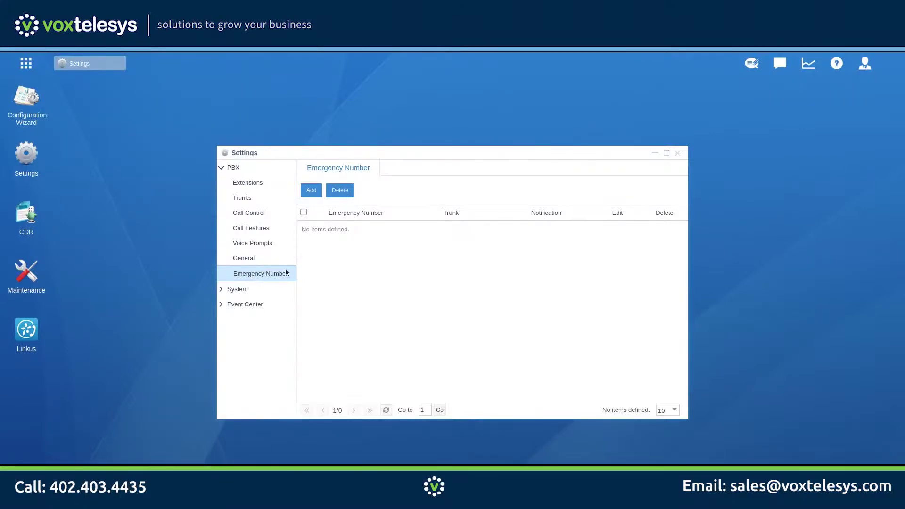
Add emergency number 911 notifying extensions 1000 and 1001, save it, and apply changes.
click(315, 189)
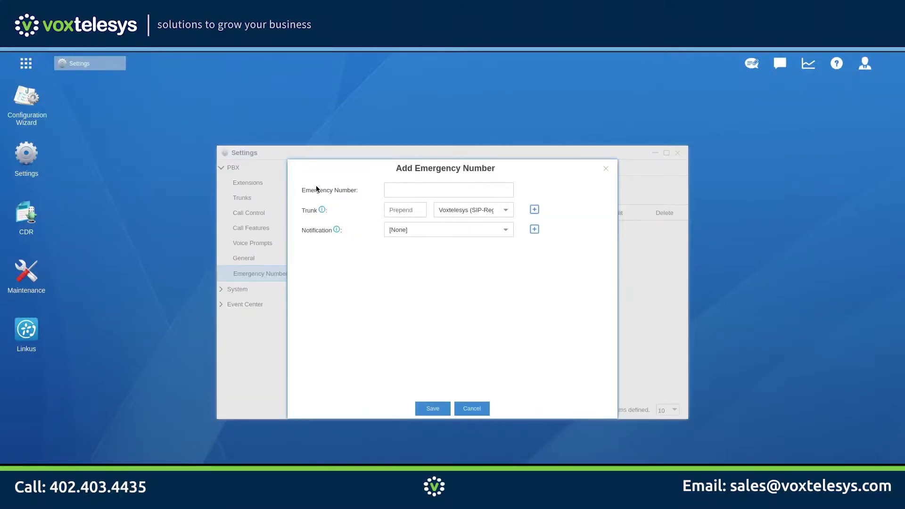
click(401, 188)
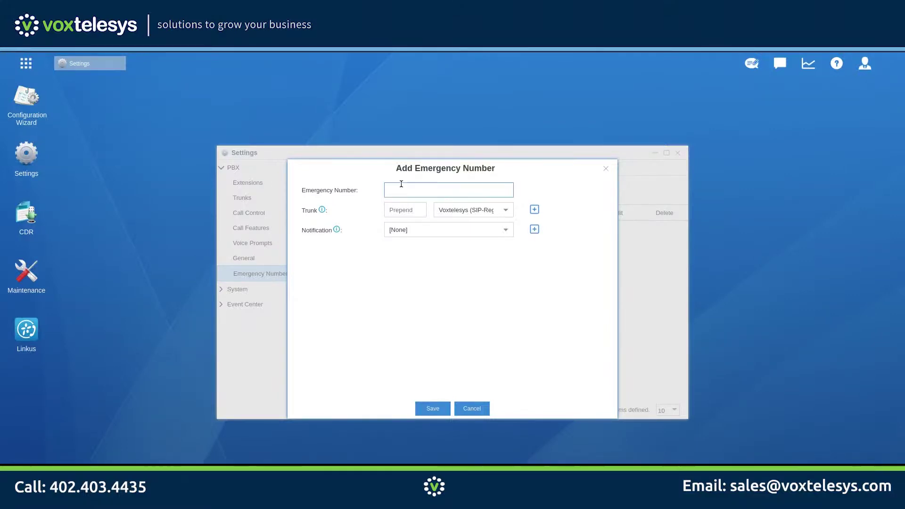
text(911)
click(513, 236)
click(505, 256)
click(534, 229)
click(506, 250)
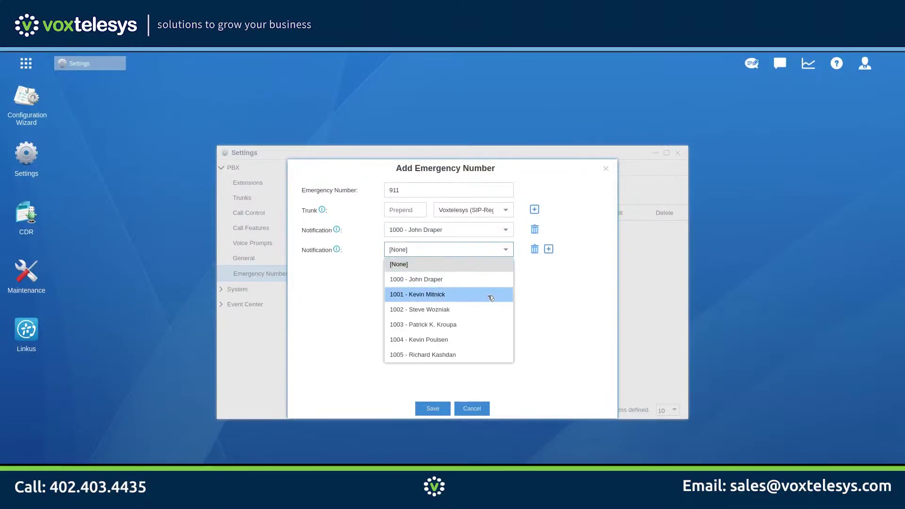
click(490, 294)
click(428, 406)
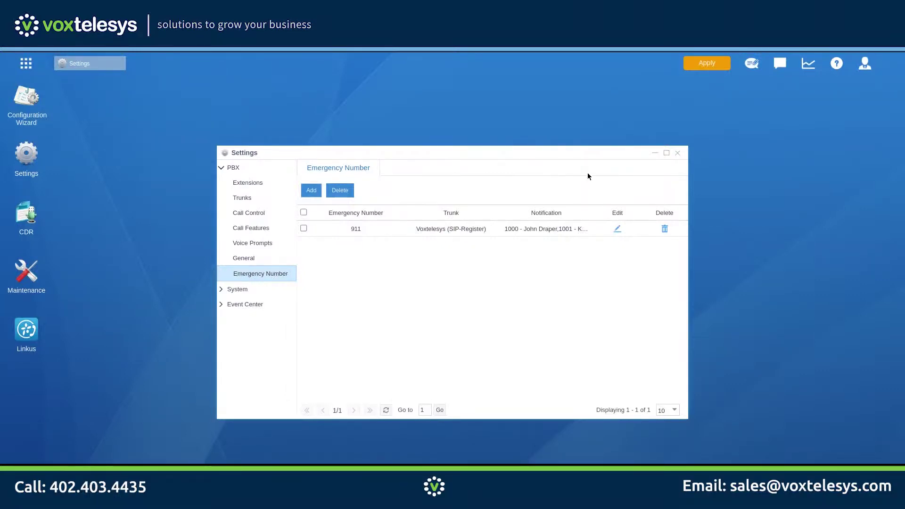
click(695, 63)
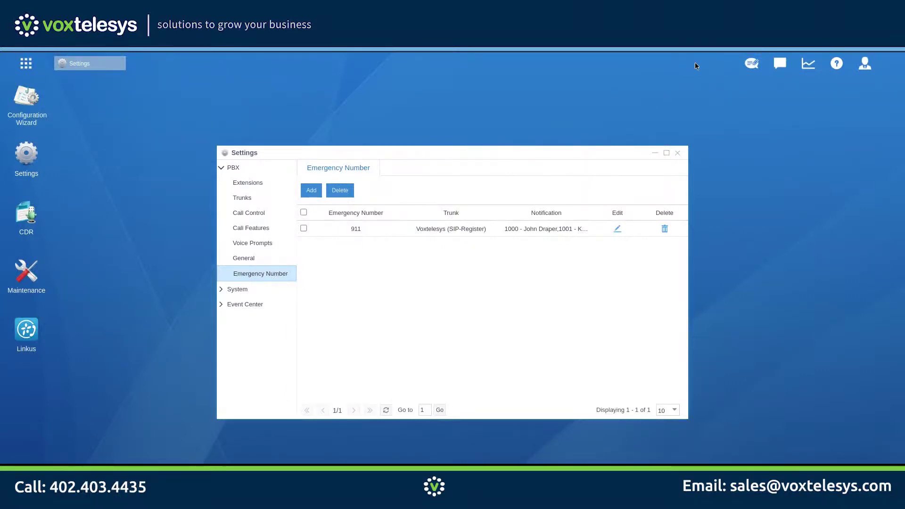